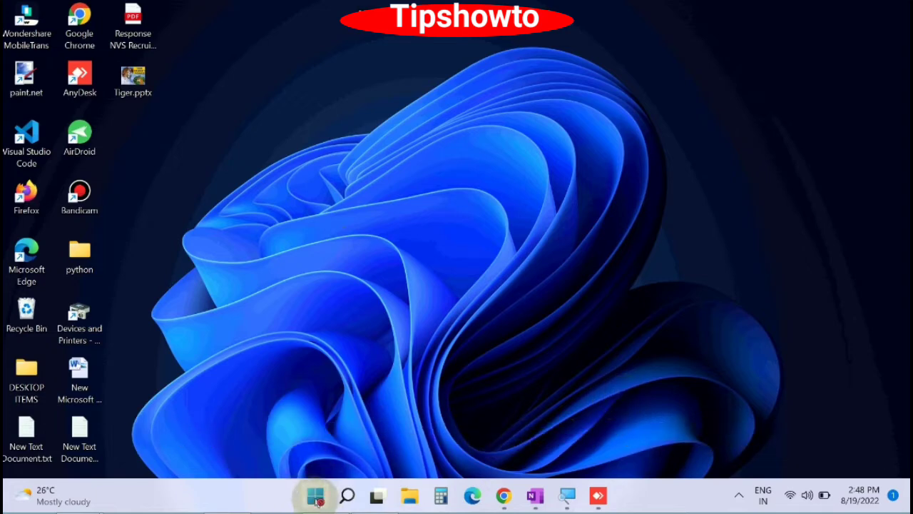
Run the Windows Update troubleshooter from the other troubleshooters in the system settings.
left_click(318, 501)
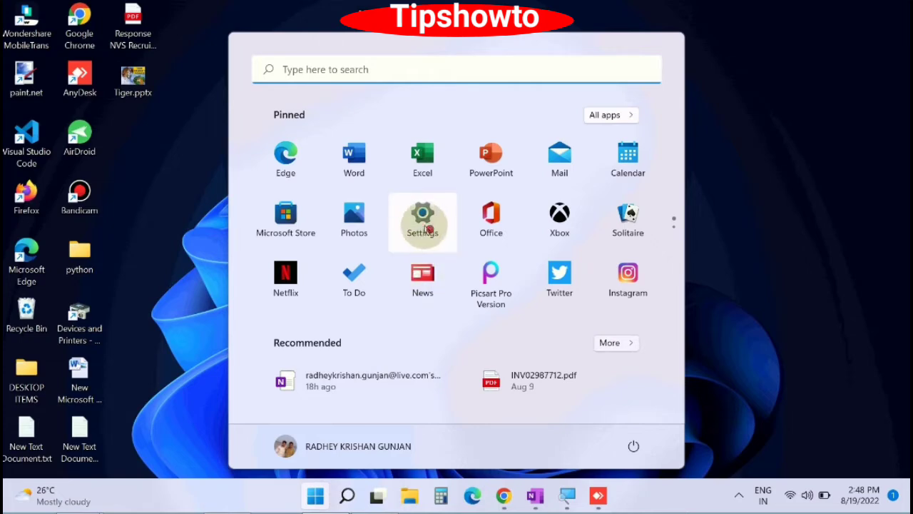
left_click(426, 222)
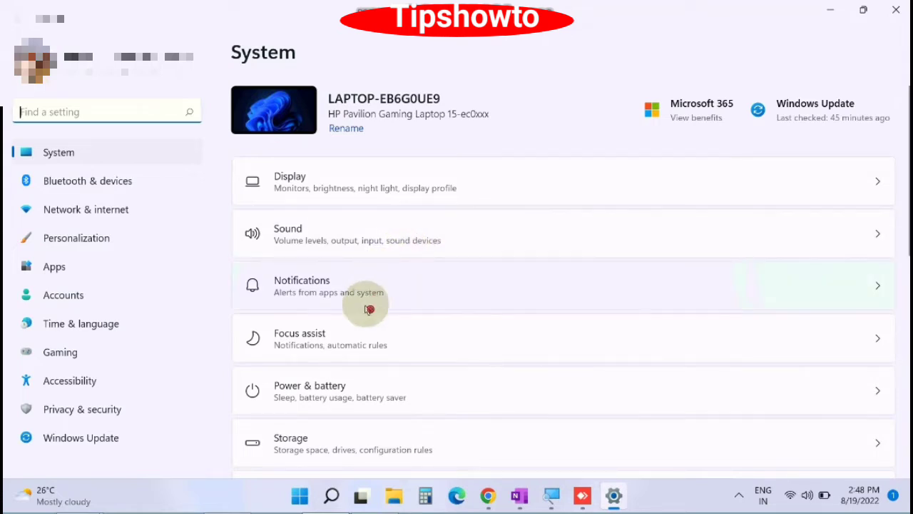
scroll(366, 307, "down", 3)
scroll(365, 322, "down", 4)
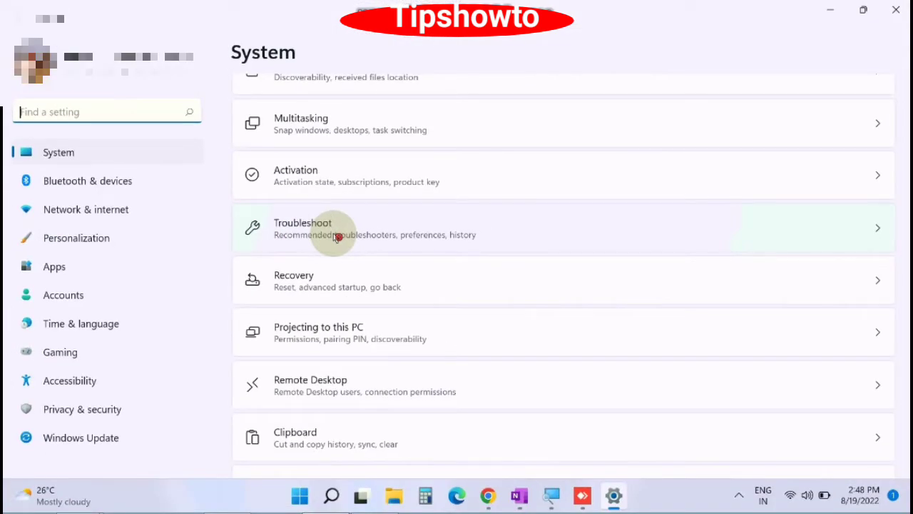
left_click(337, 236)
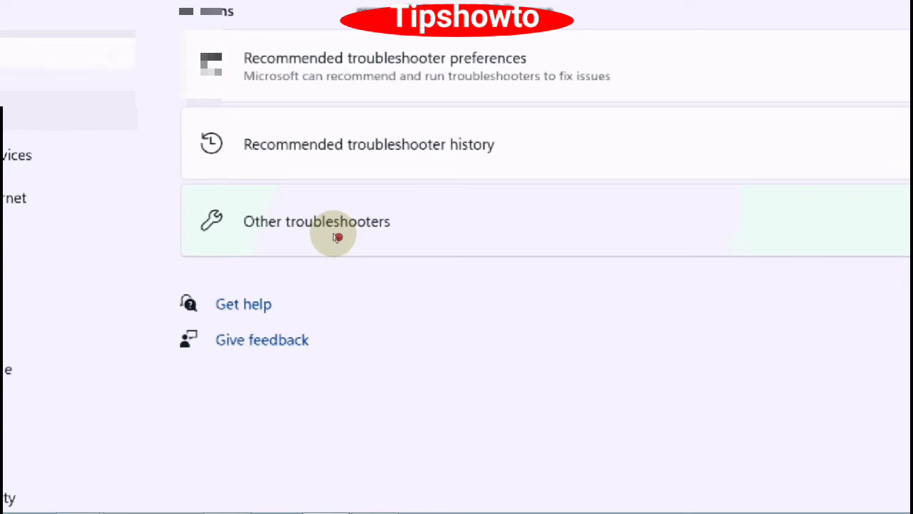
left_click(337, 236)
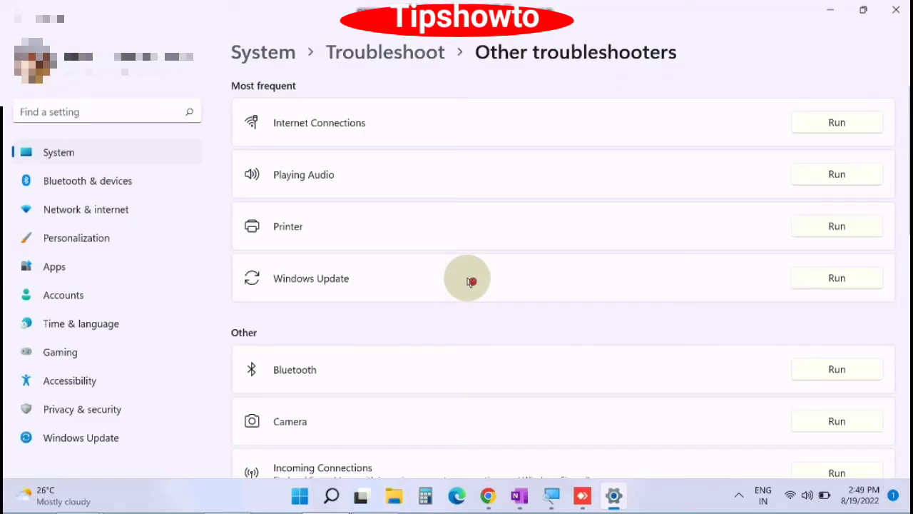
left_click(839, 281)
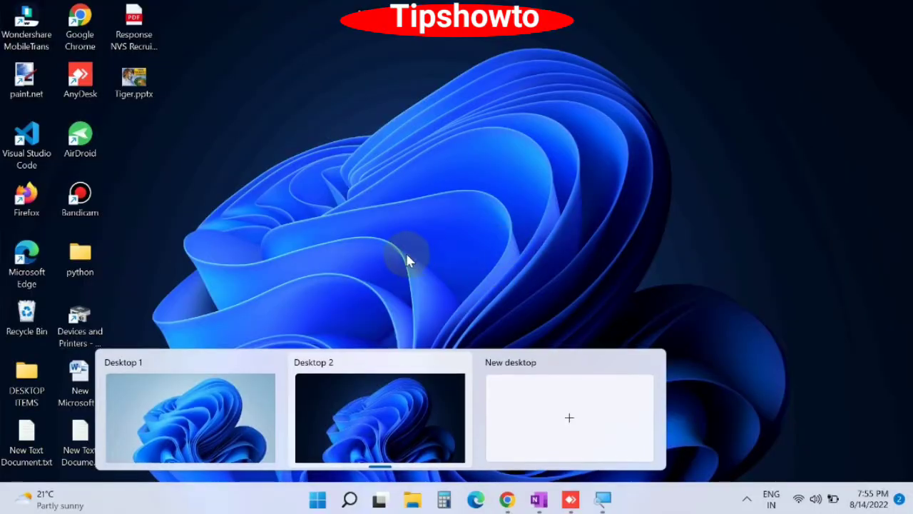
Search for cmd, launch Command Prompt as administrator and allow it to make changes to the device.
left_click(352, 501)
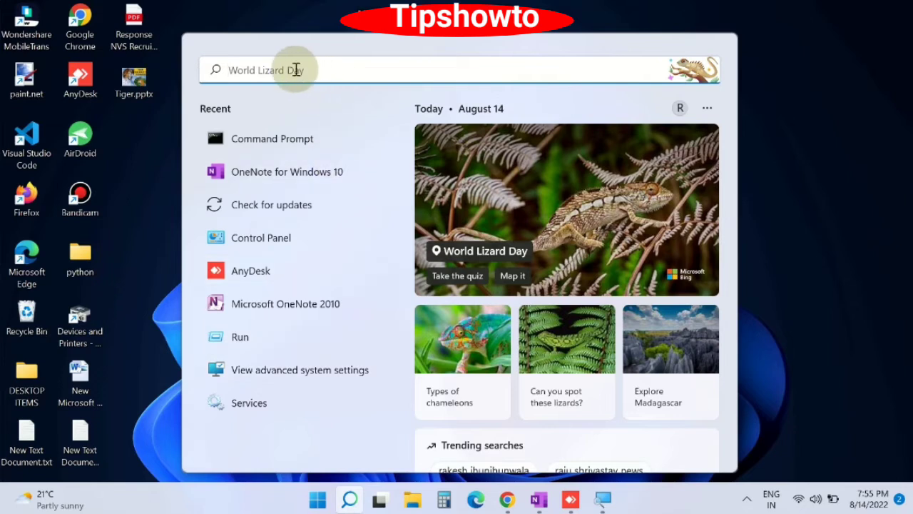
type("cmd")
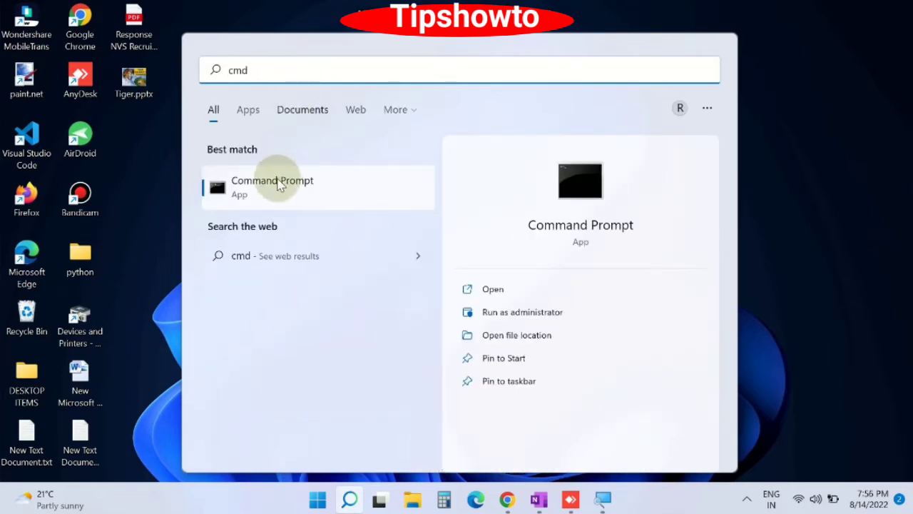
left_click(517, 319)
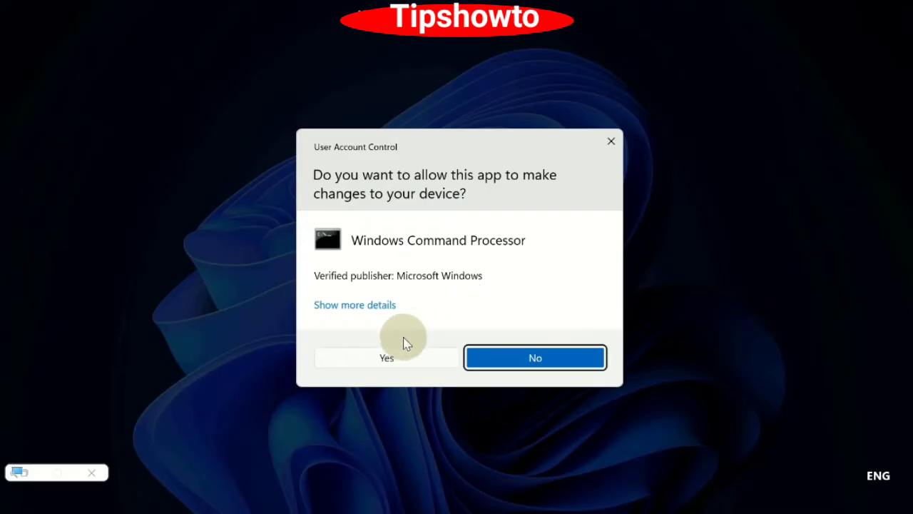
left_click(387, 358)
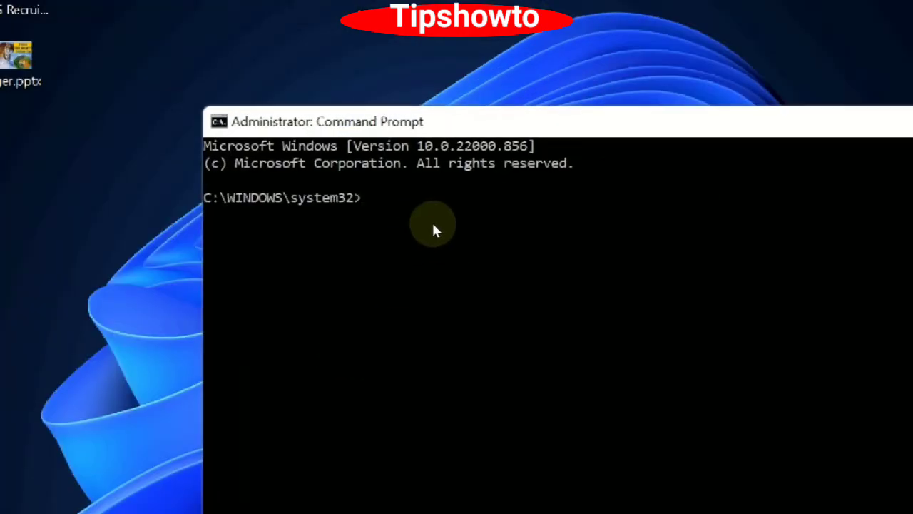
Start a system file check by entering the command "sfc \scnnow" at the prompt.
type("sfc ")
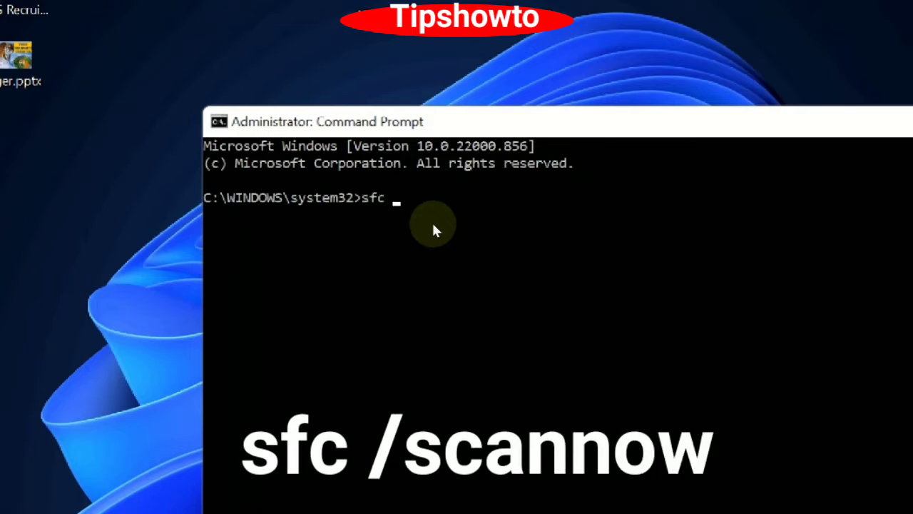
type("\\s")
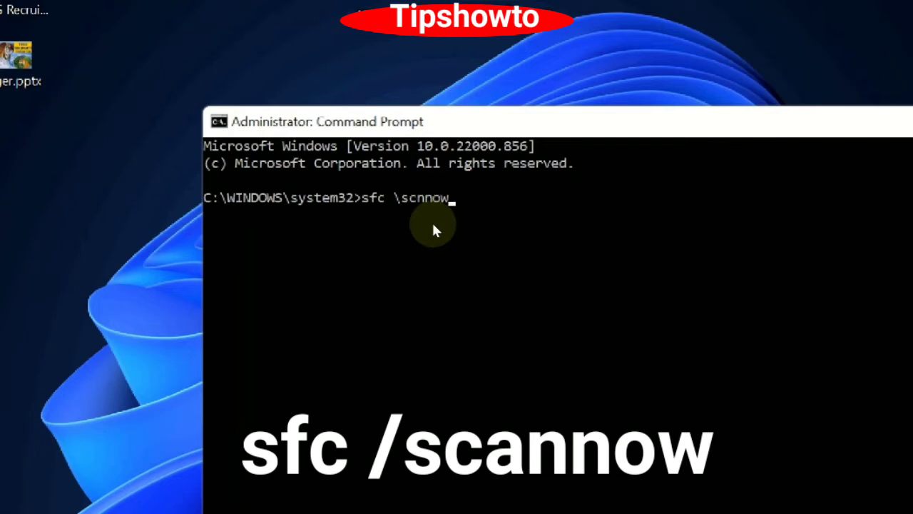
type("cnnow")
key("Return")
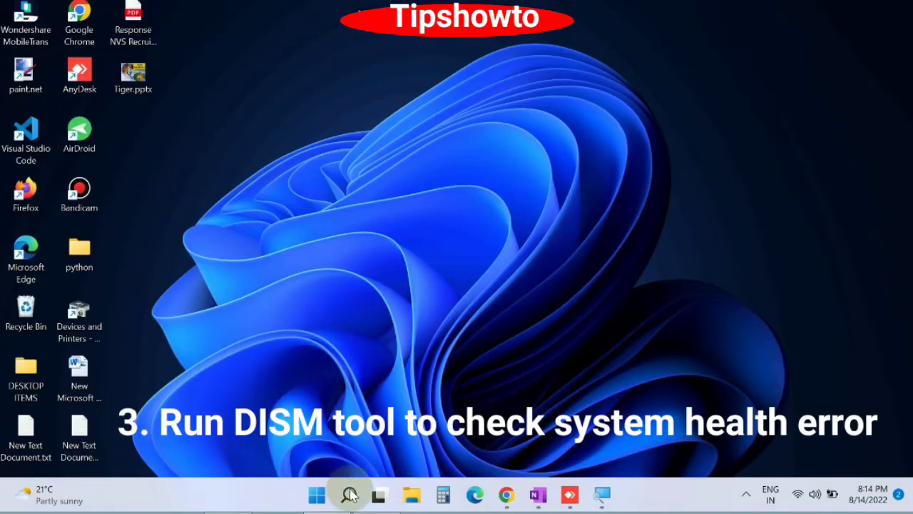
Find Command Prompt with the search term cmd and open it with administrator rights, approving the account control request.
left_click(350, 494)
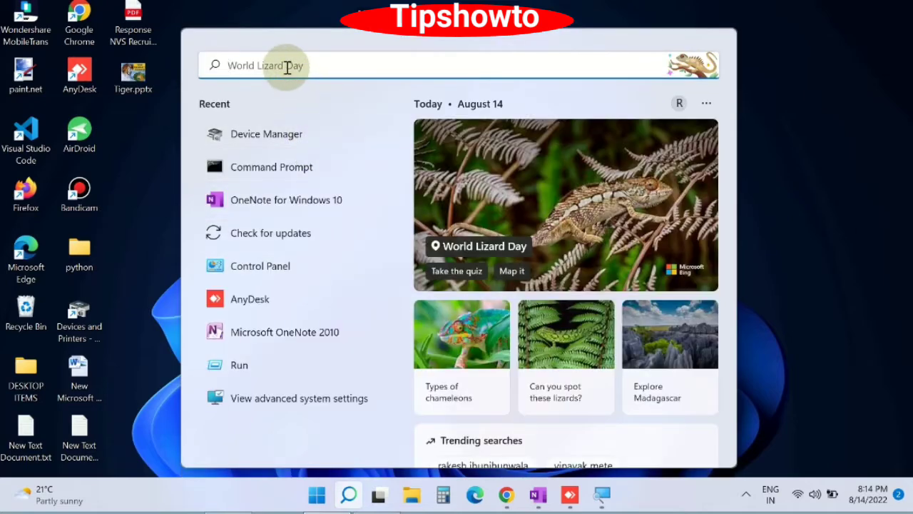
type("cmd")
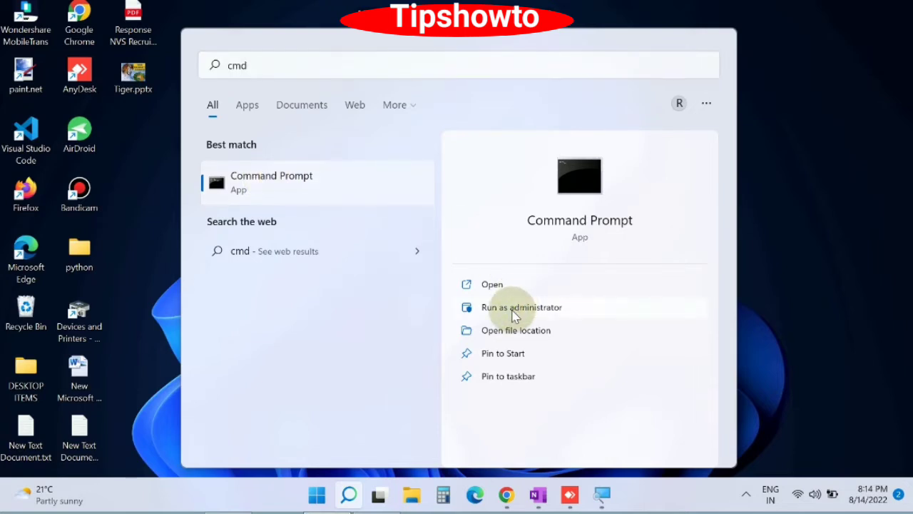
left_click(515, 311)
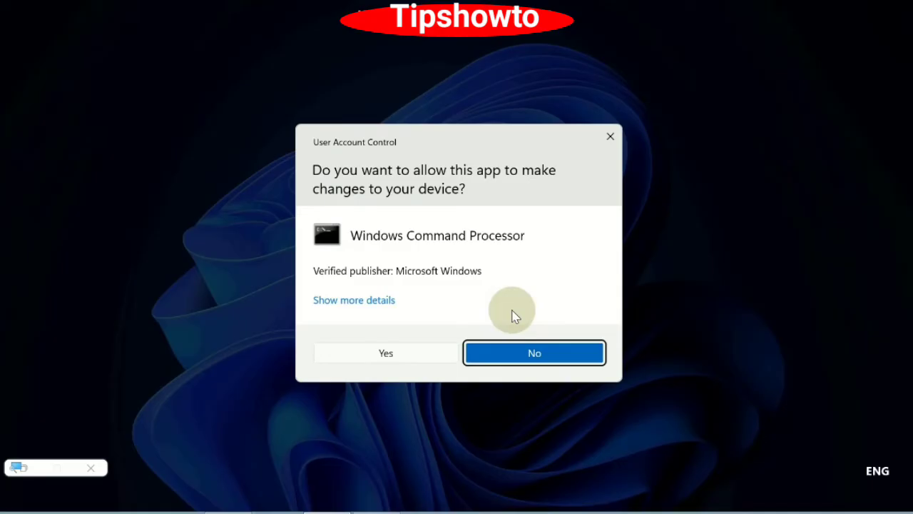
left_click(387, 353)
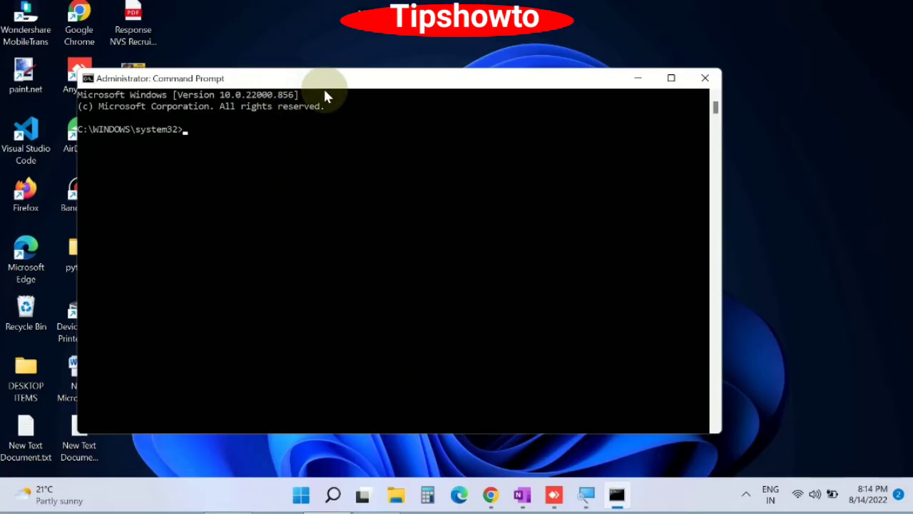
Reposition the Command Prompt window and run the pasted command "DISM.exe/Online/Cleanup-Image/ Restorehealth".
left_click_drag(271, 79, 336, 88)
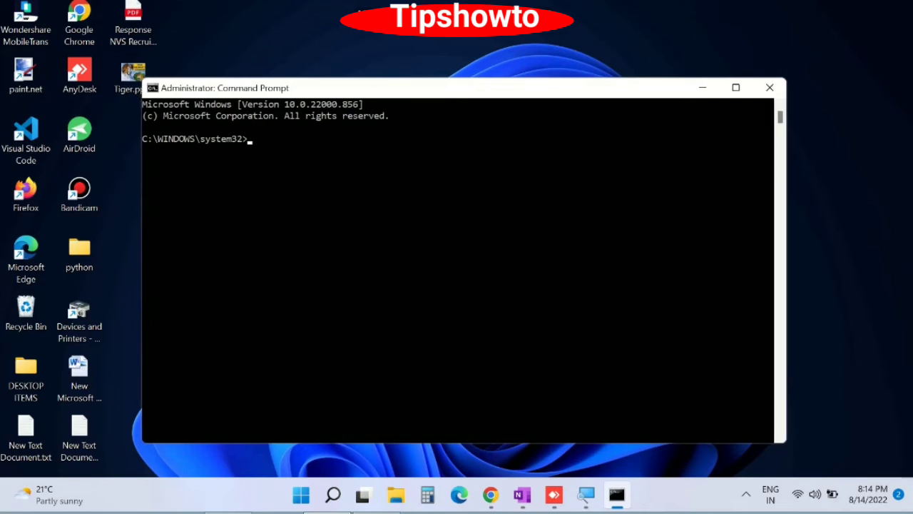
right_click(252, 144)
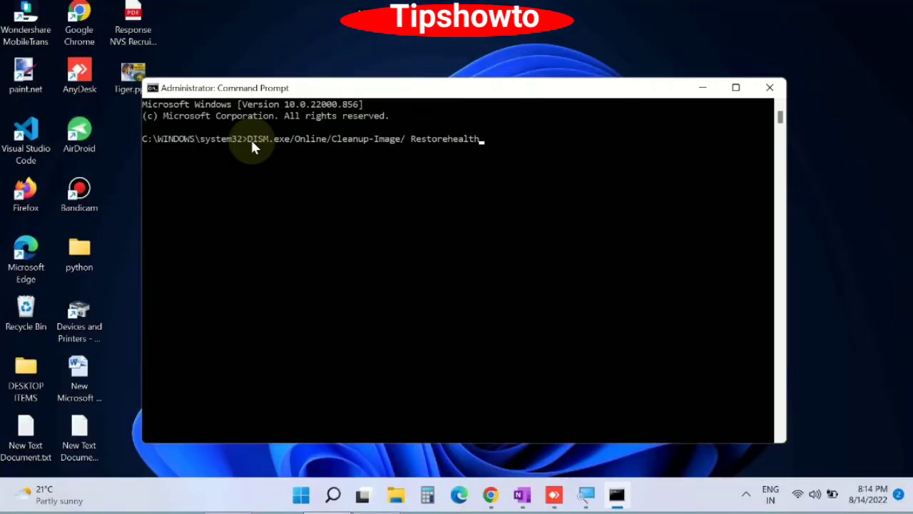
key("Return")
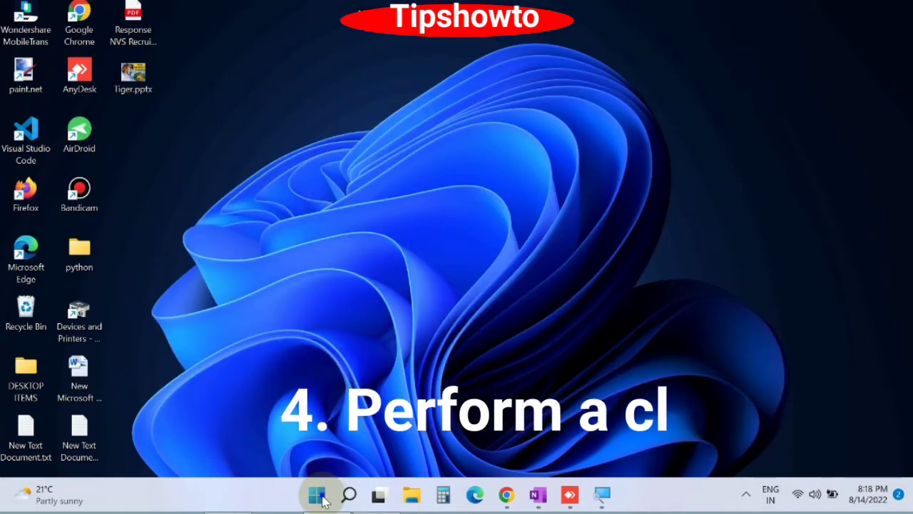
Open System Configuration by running msconfig, and hide all Microsoft services in the services list.
right_click(317, 493)
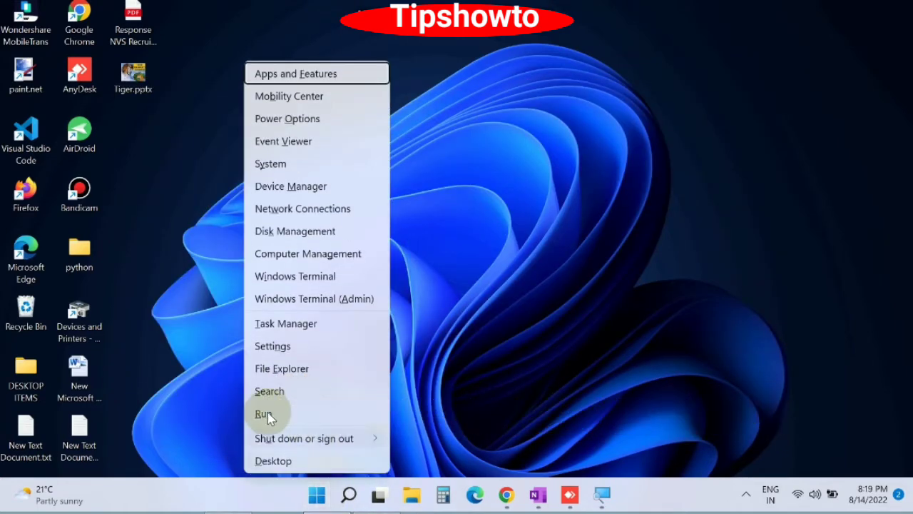
left_click(263, 414)
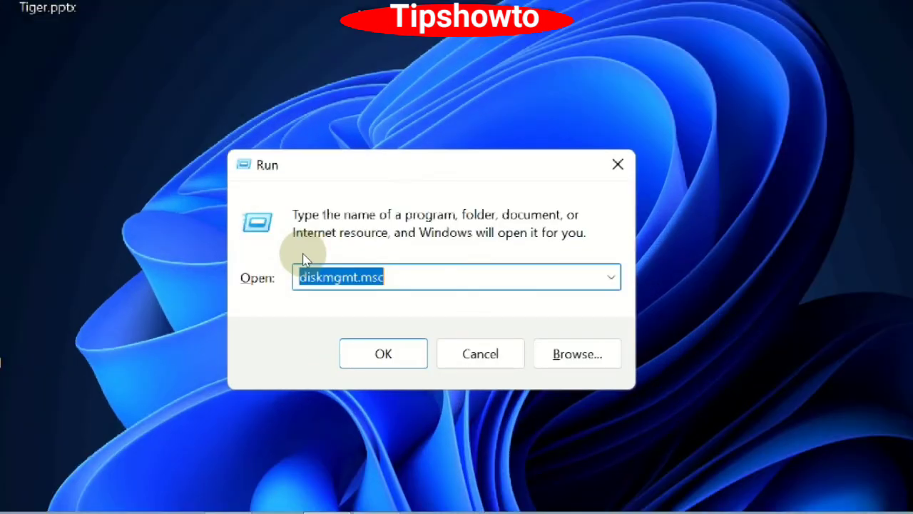
type("msconfi")
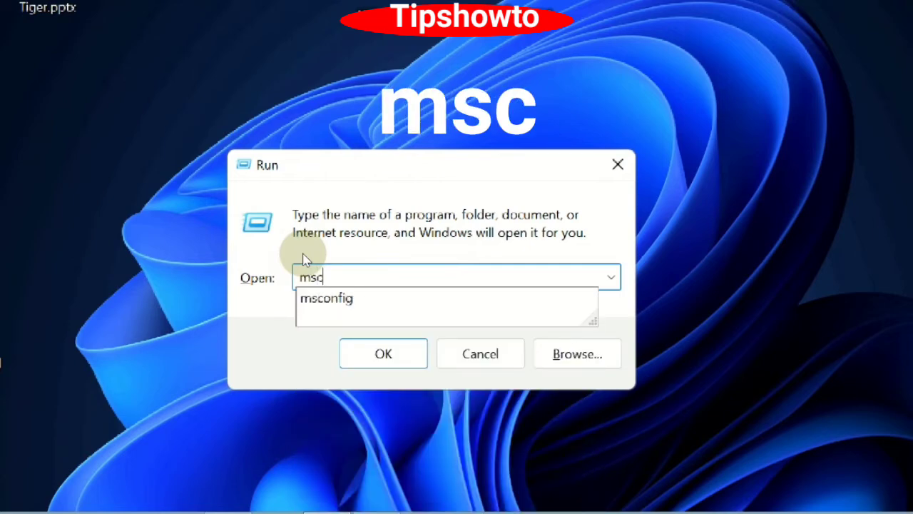
type("g")
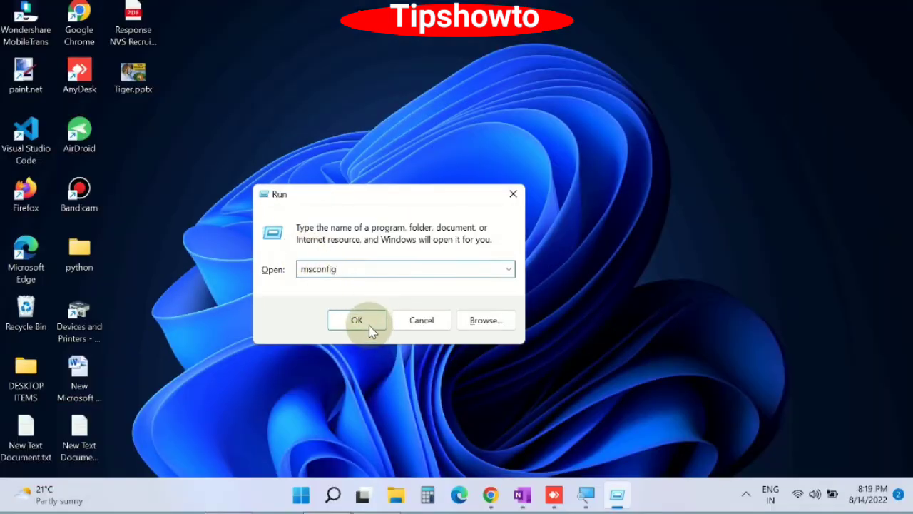
left_click(389, 355)
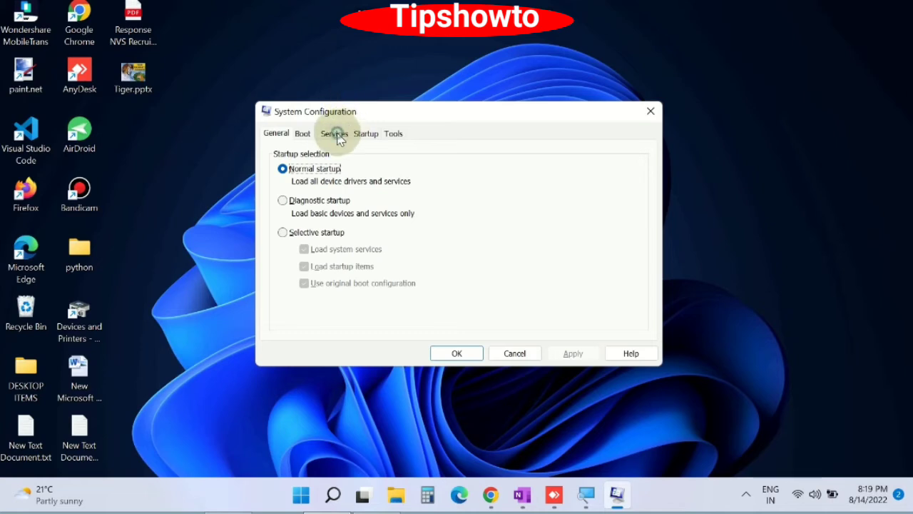
left_click(336, 134)
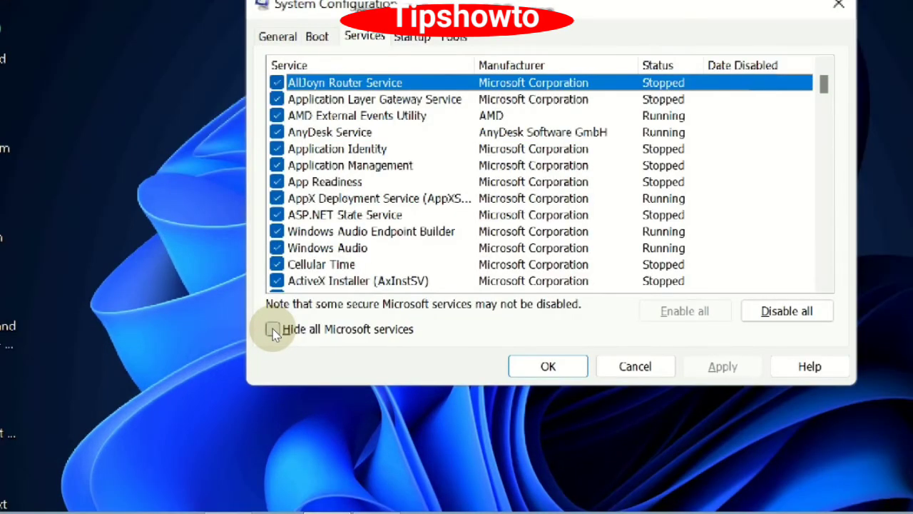
left_click(273, 330)
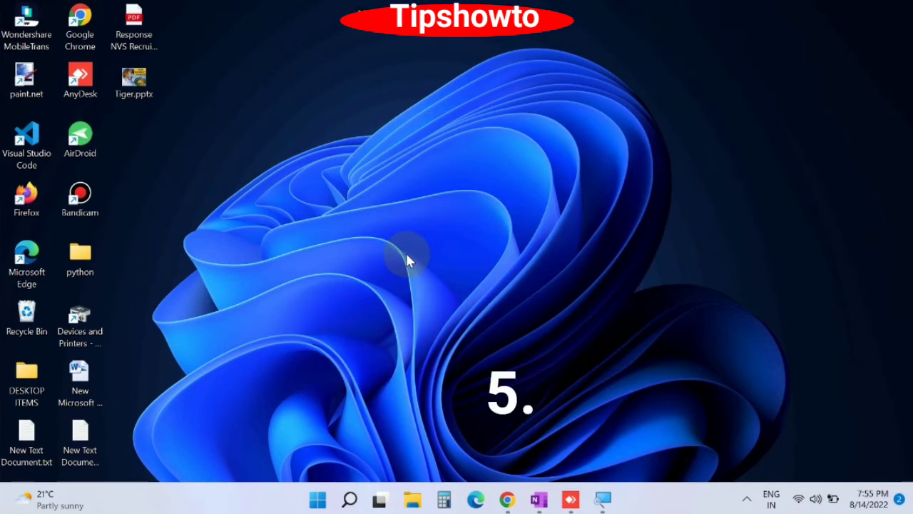
Search for cmd again and start an elevated Command Prompt, granting it permission to make changes.
left_click(352, 499)
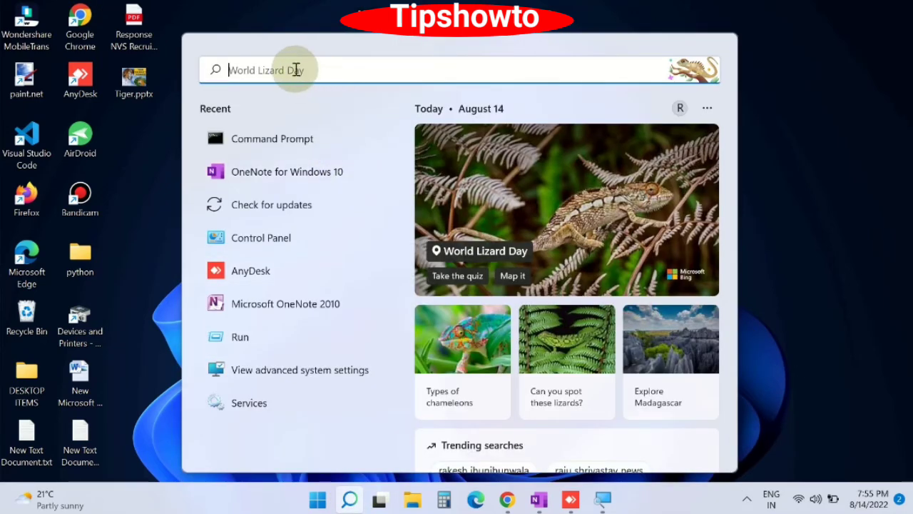
type("cmd")
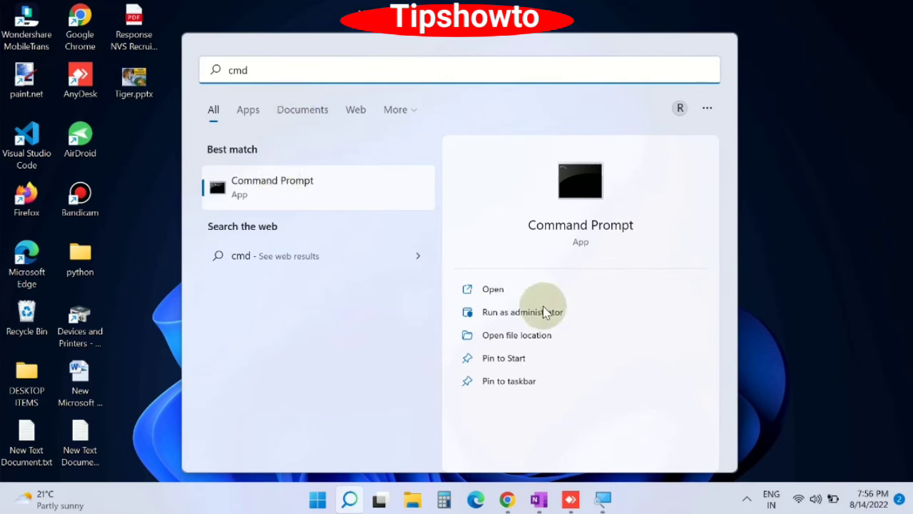
left_click(516, 316)
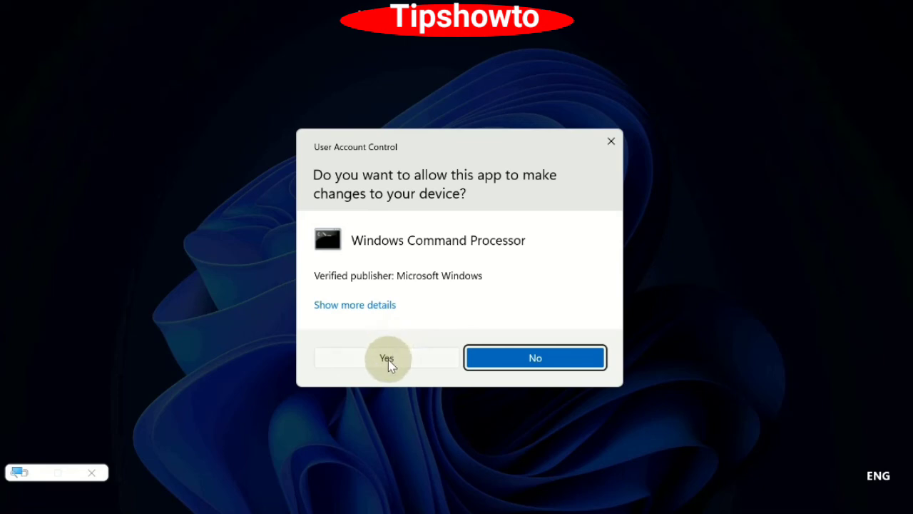
left_click(389, 360)
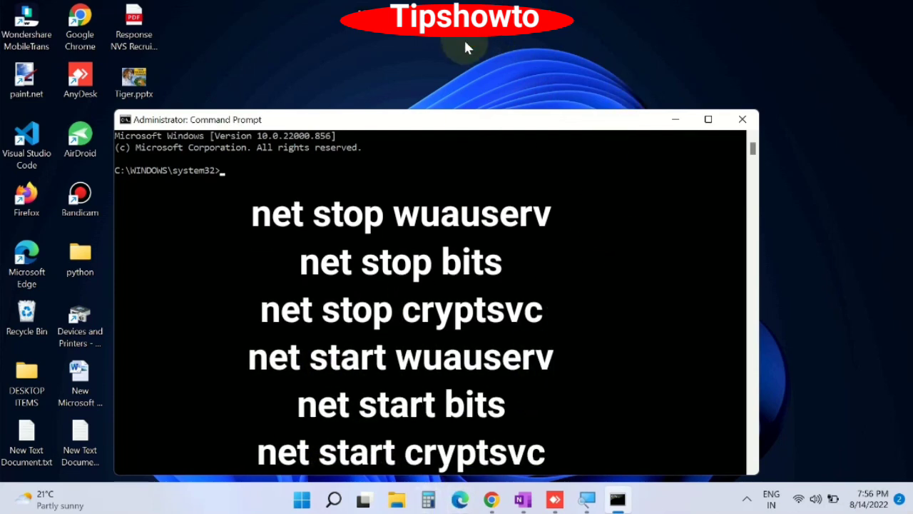
left_click(481, 46)
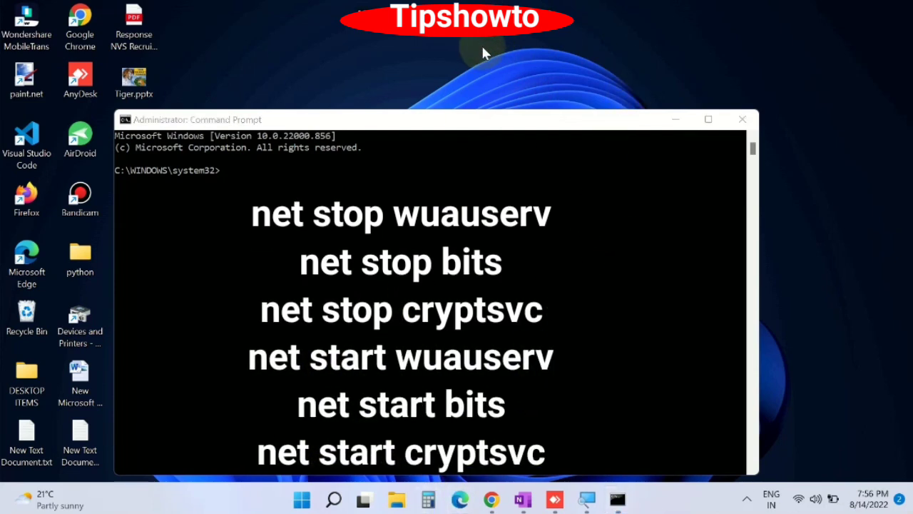